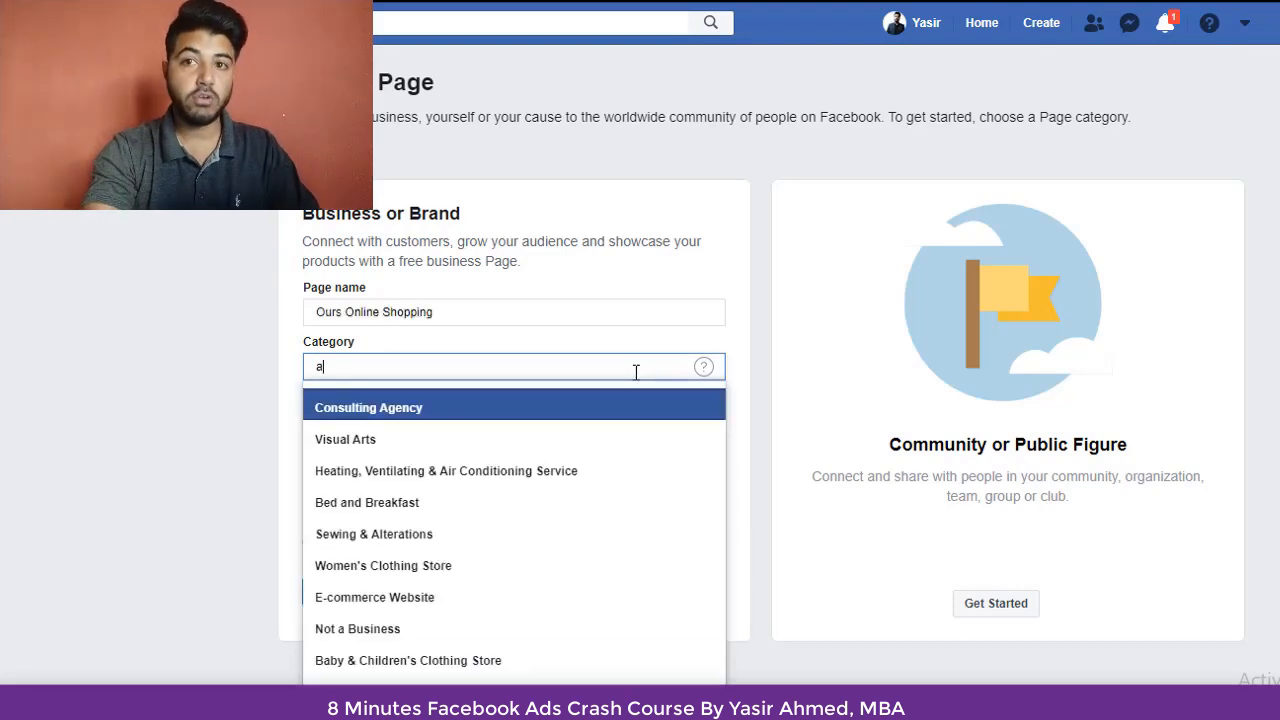
Step: Create the Business or Brand page in the E-commerce Website category and upload its profile picture
click(456, 606)
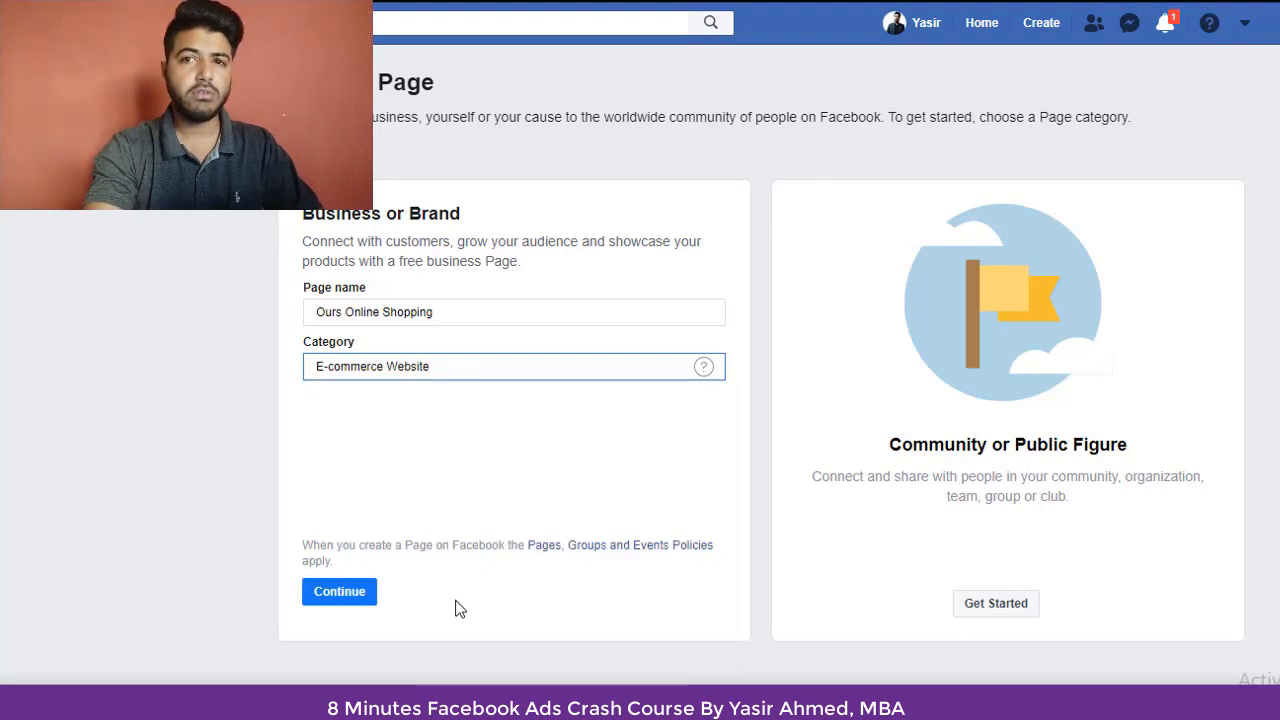
click(337, 598)
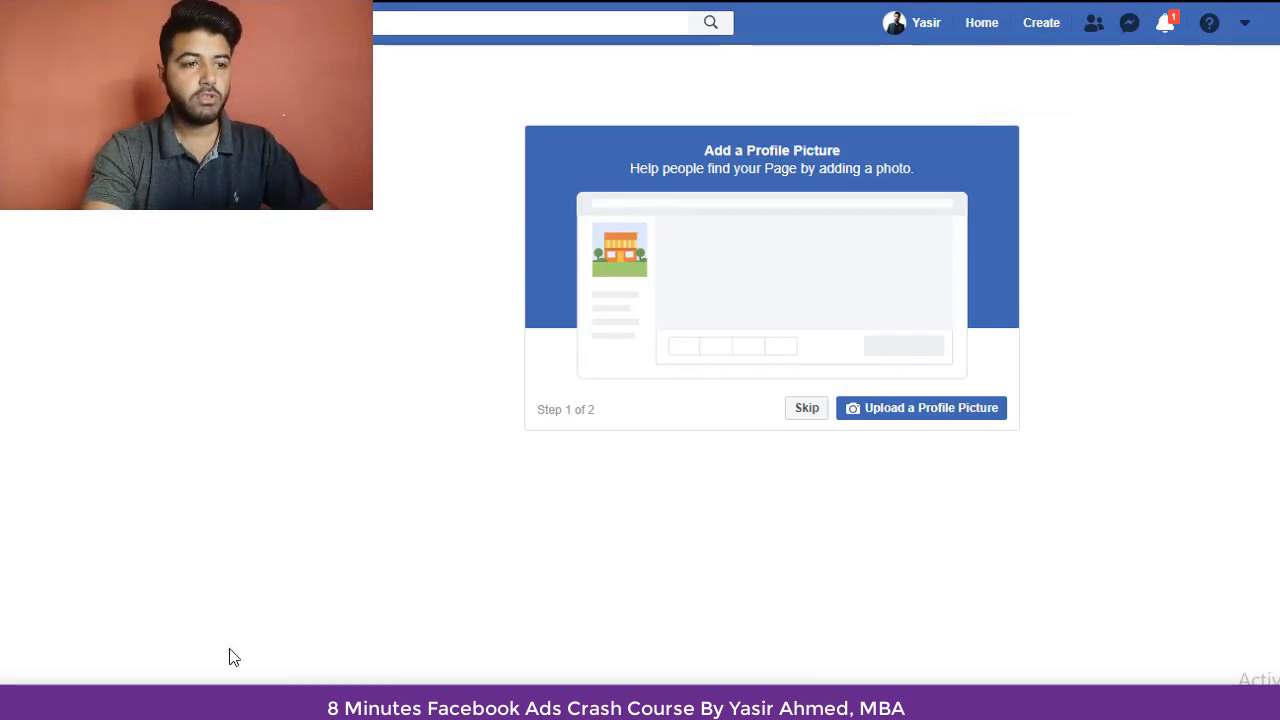
click(893, 410)
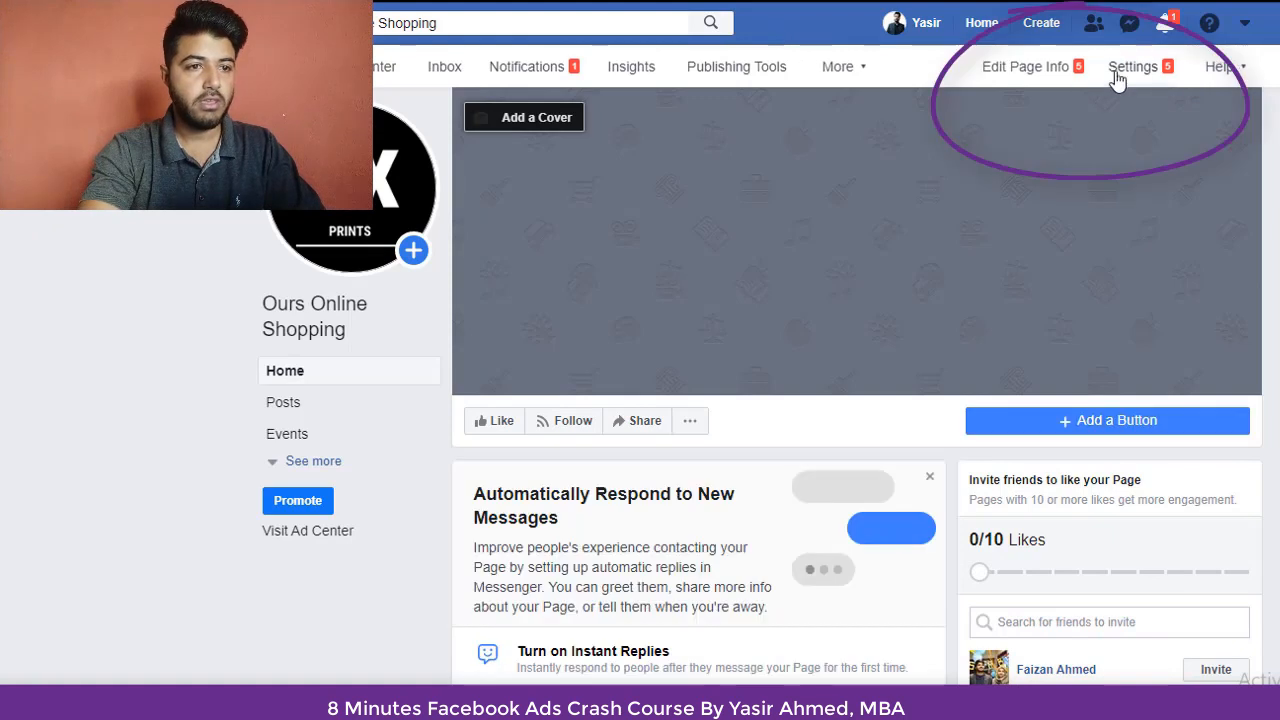
Step: Look through the page's settings, including Templates and Tabs, and return to the page
click(1120, 79)
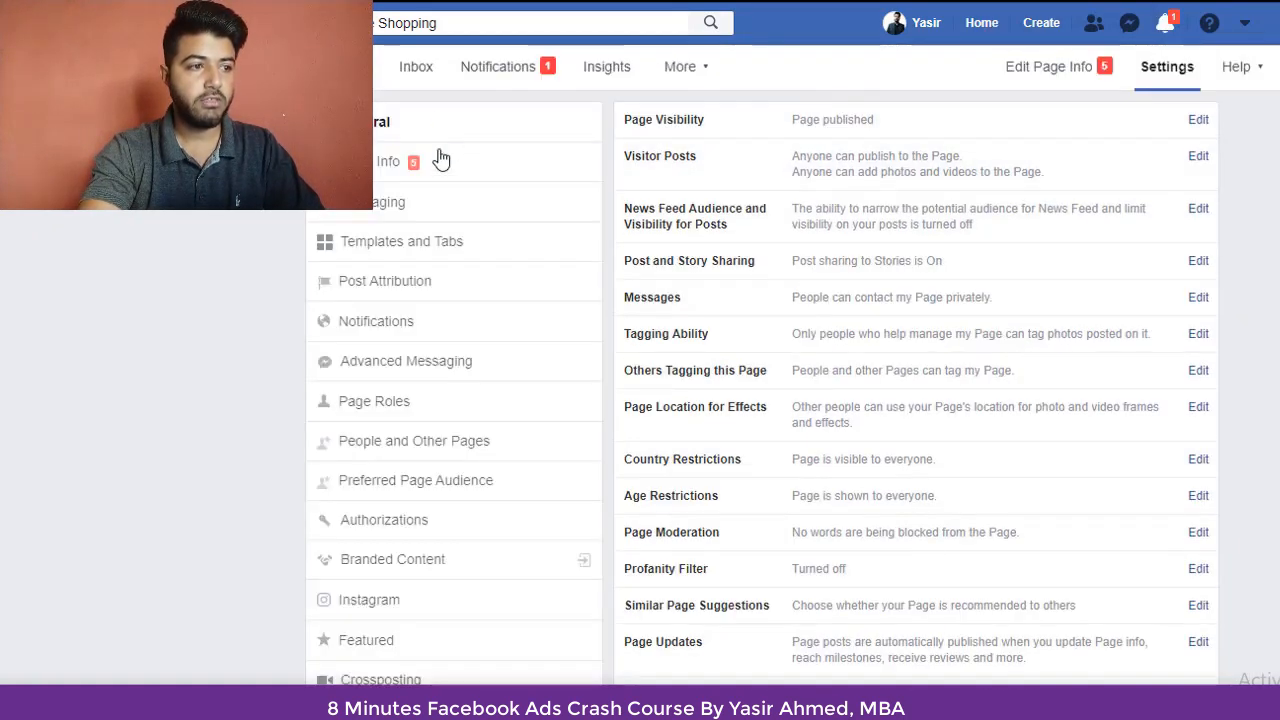
click(417, 205)
scroll(430, 394, down, 4)
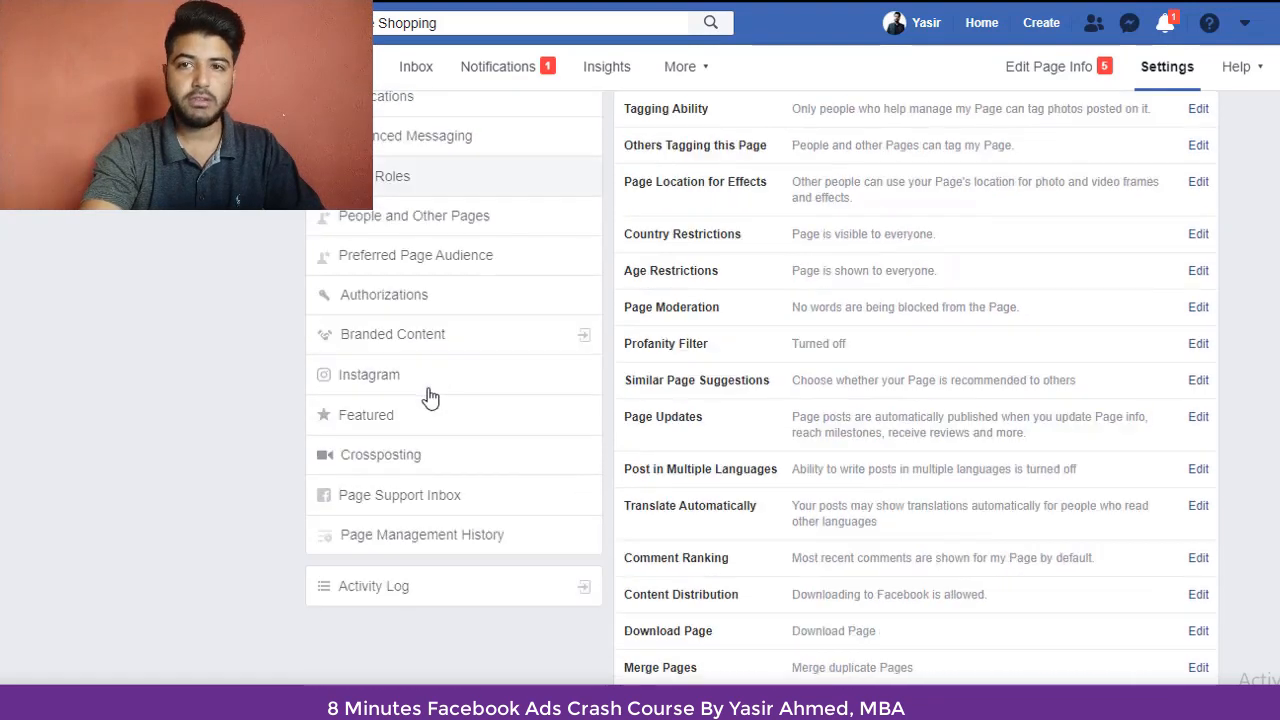
click(430, 390)
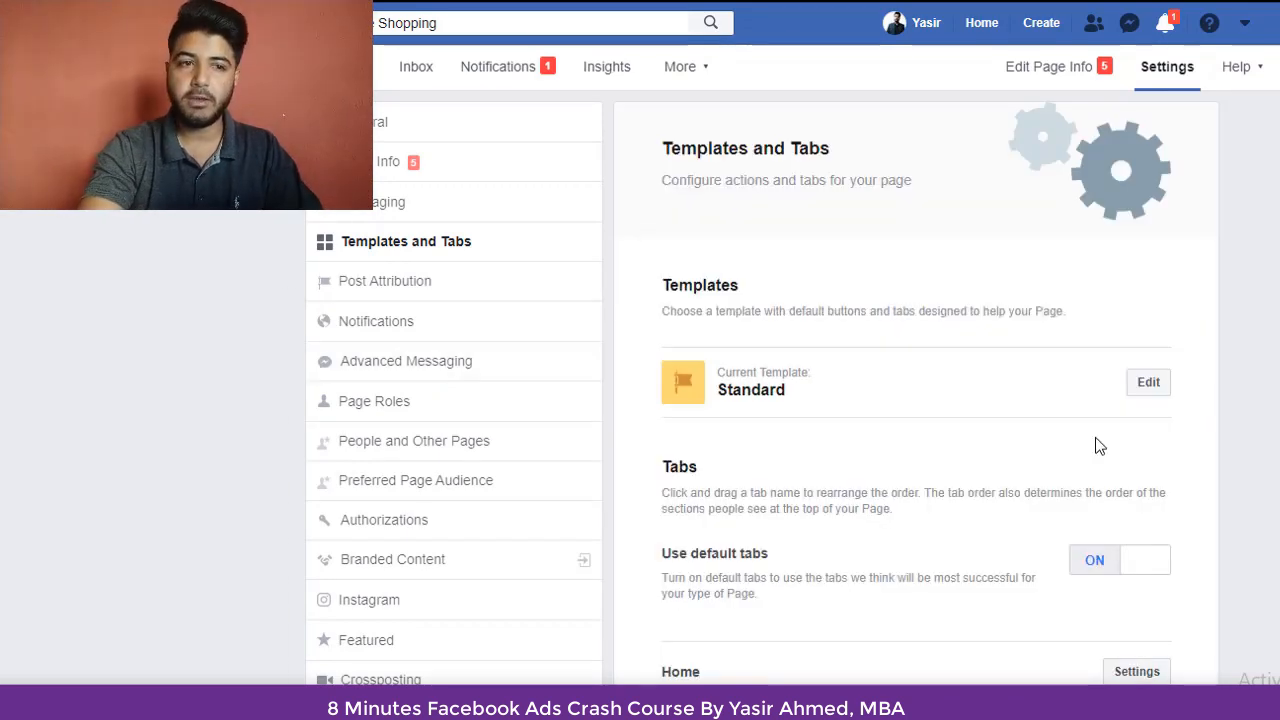
key(alt+Left)
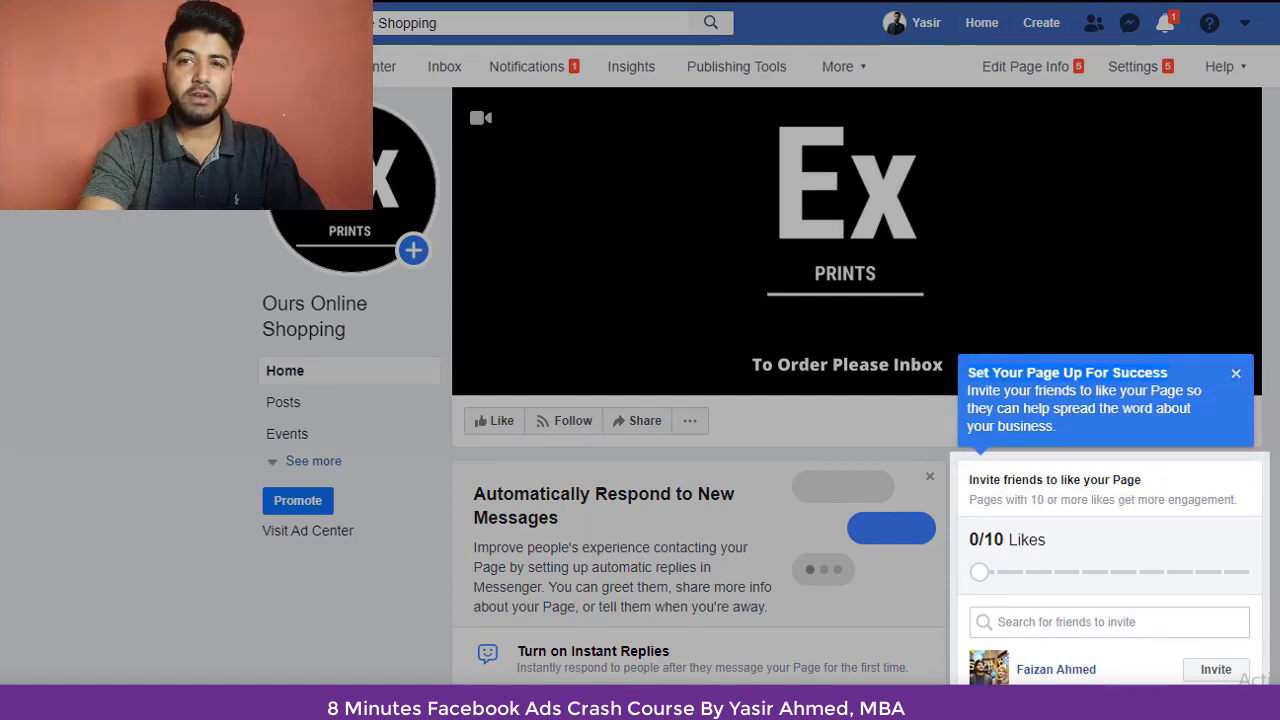
Step: Dismiss the page setup tip and publish a post with the shirt image reading "Buy Marshmellow Shirt for Rs 499 Free Delivery Across Pakistan"
click(1236, 376)
scroll(1237, 378, down, 3)
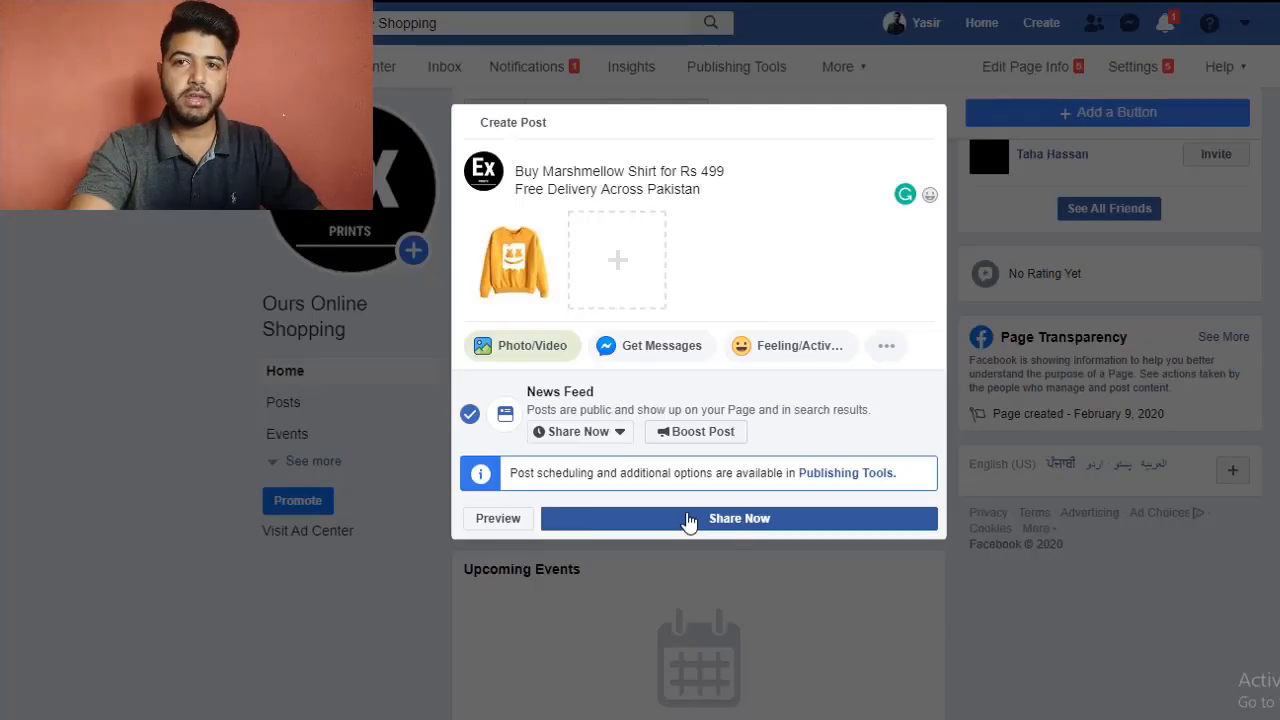
click(688, 519)
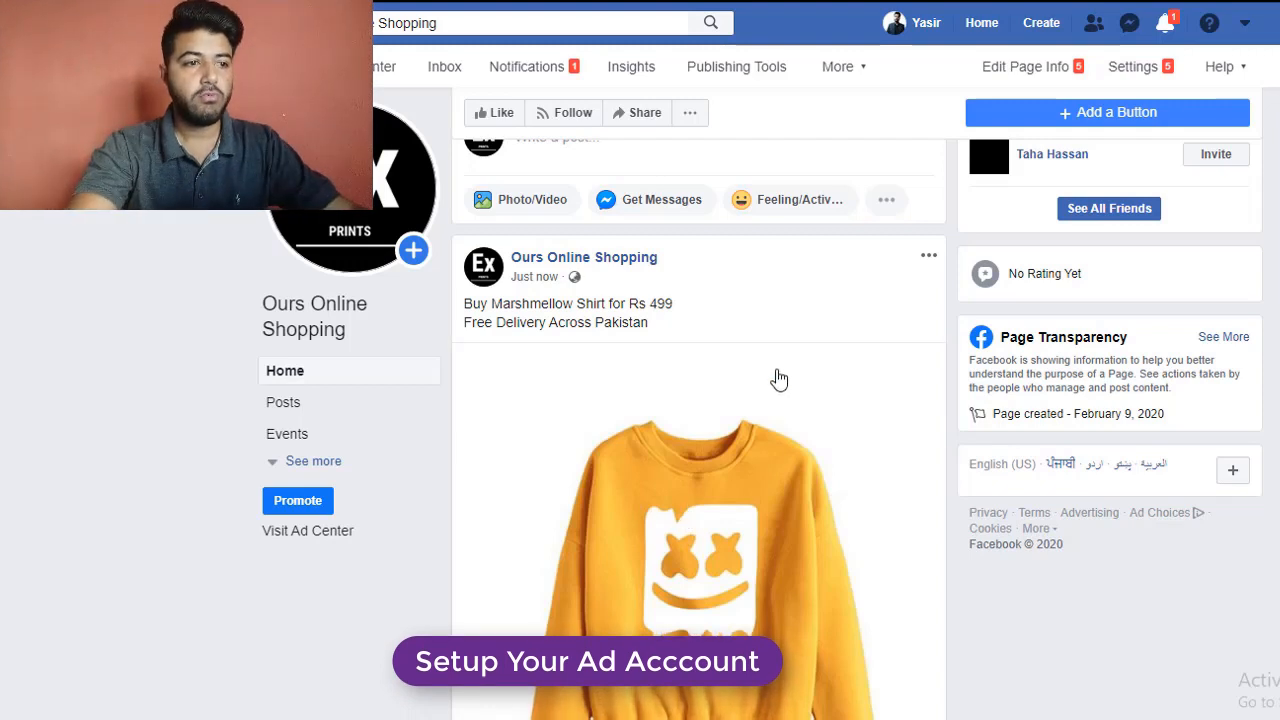
Step: Start boosting the Marshmellow Shirt post and choose Messenger as the place where people message the page
scroll(771, 377, down, 4)
click(877, 548)
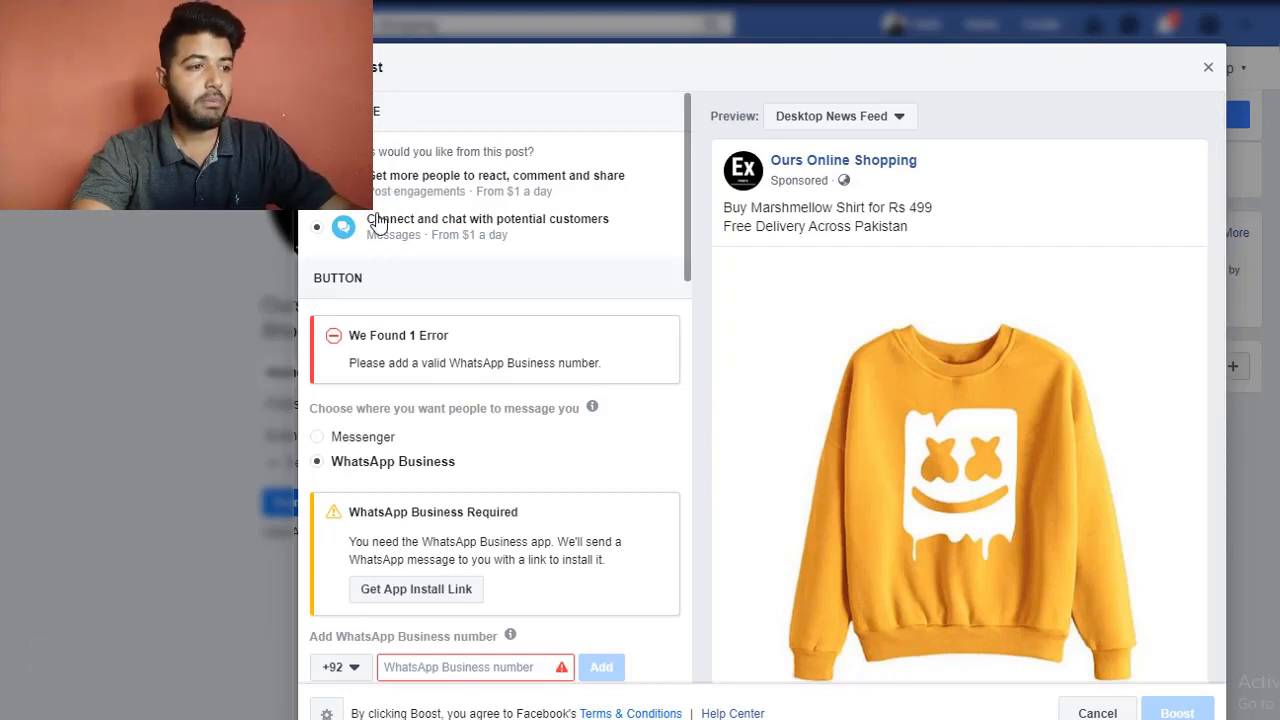
scroll(564, 264, down, 3)
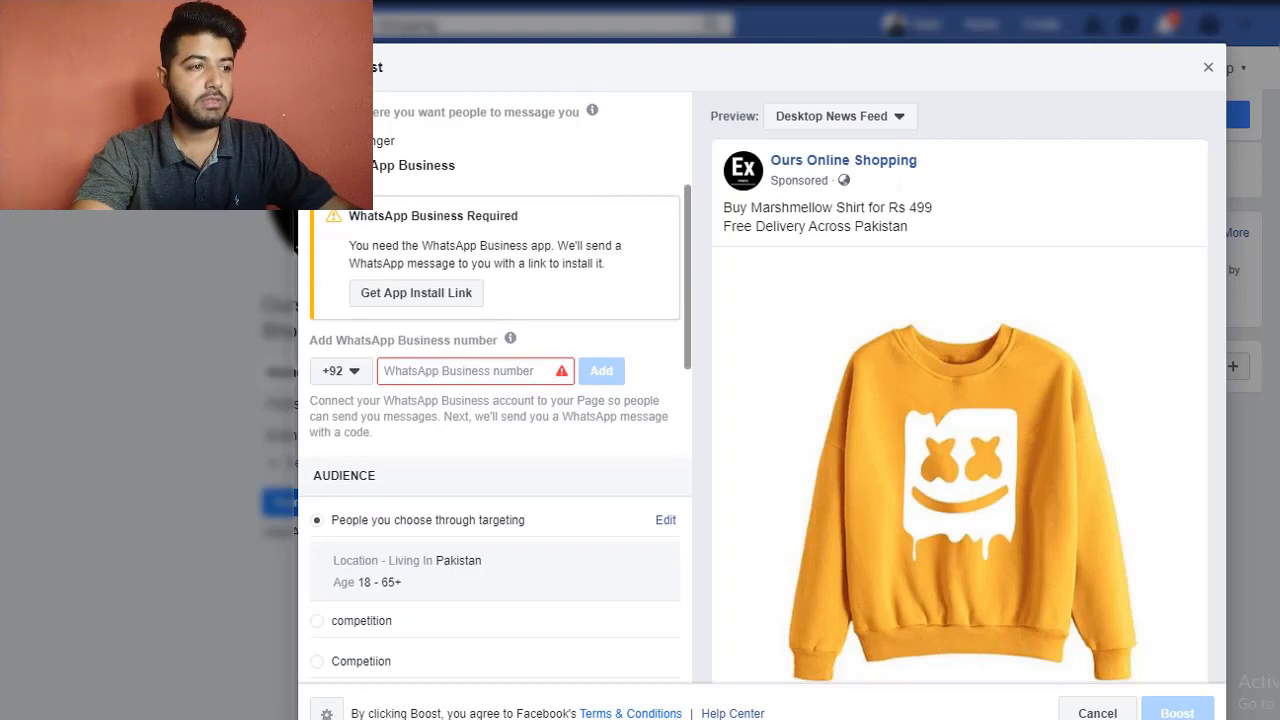
click(318, 141)
Step: Set the boost duration to 1 day and review the budget, conversion tracking and payment sections
scroll(571, 330, down, 3)
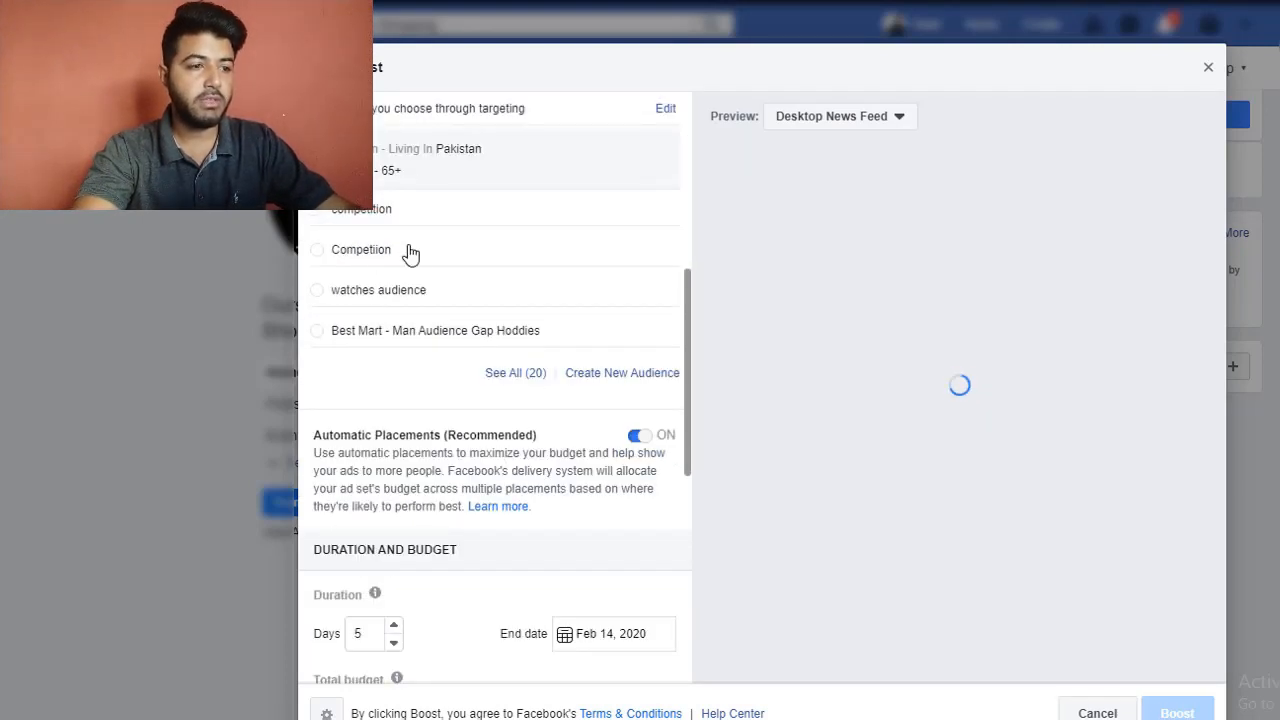
scroll(410, 254, down, 4)
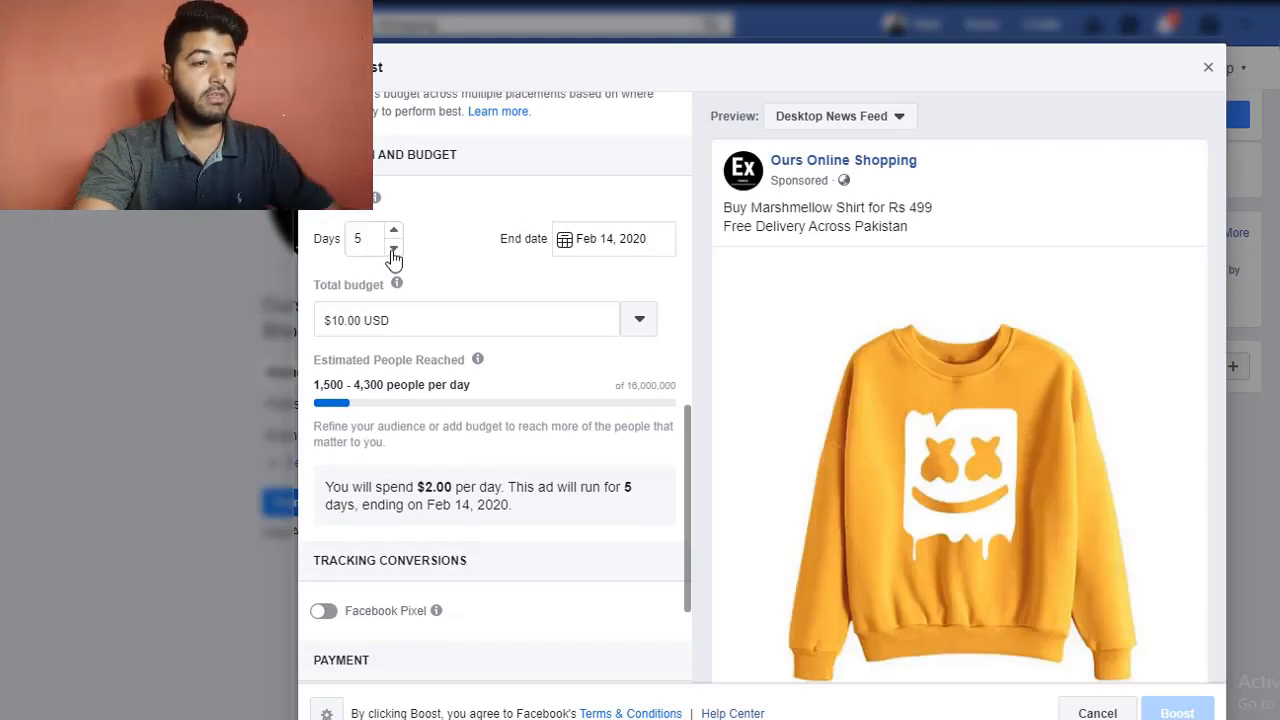
click(393, 250)
click(393, 250)
click(393, 250)
click(393, 250)
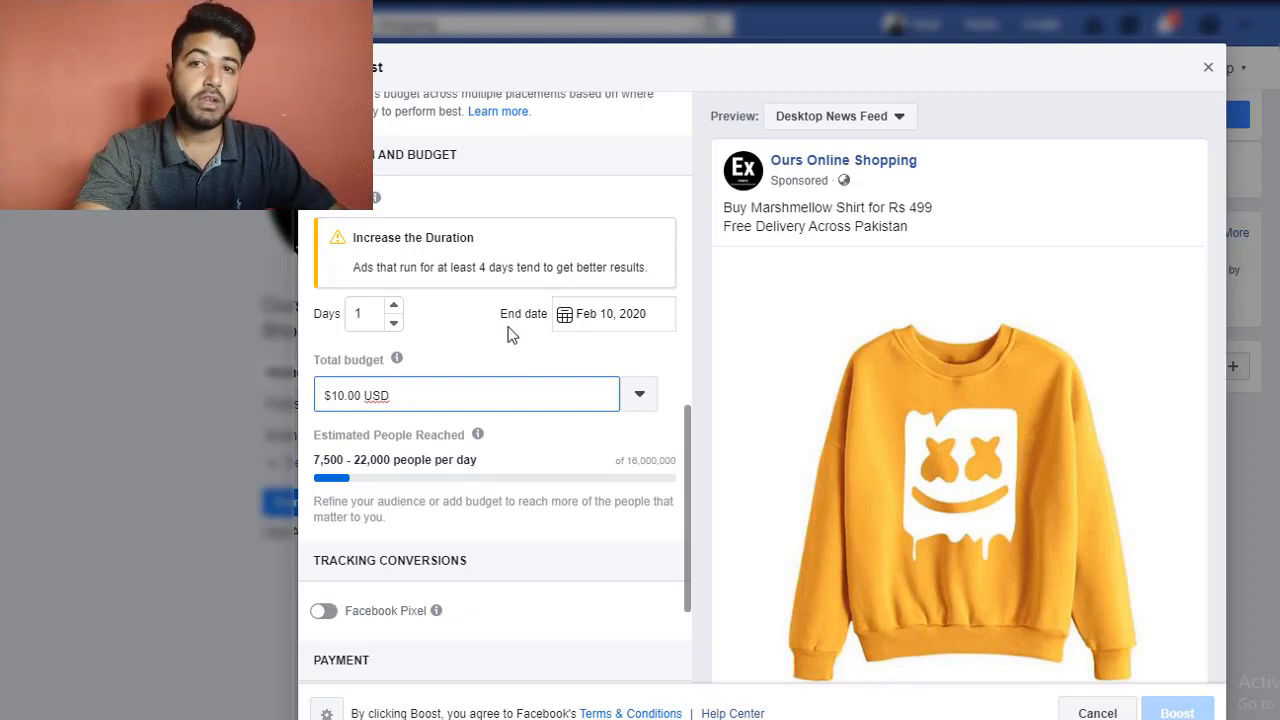
scroll(508, 334, down, 2)
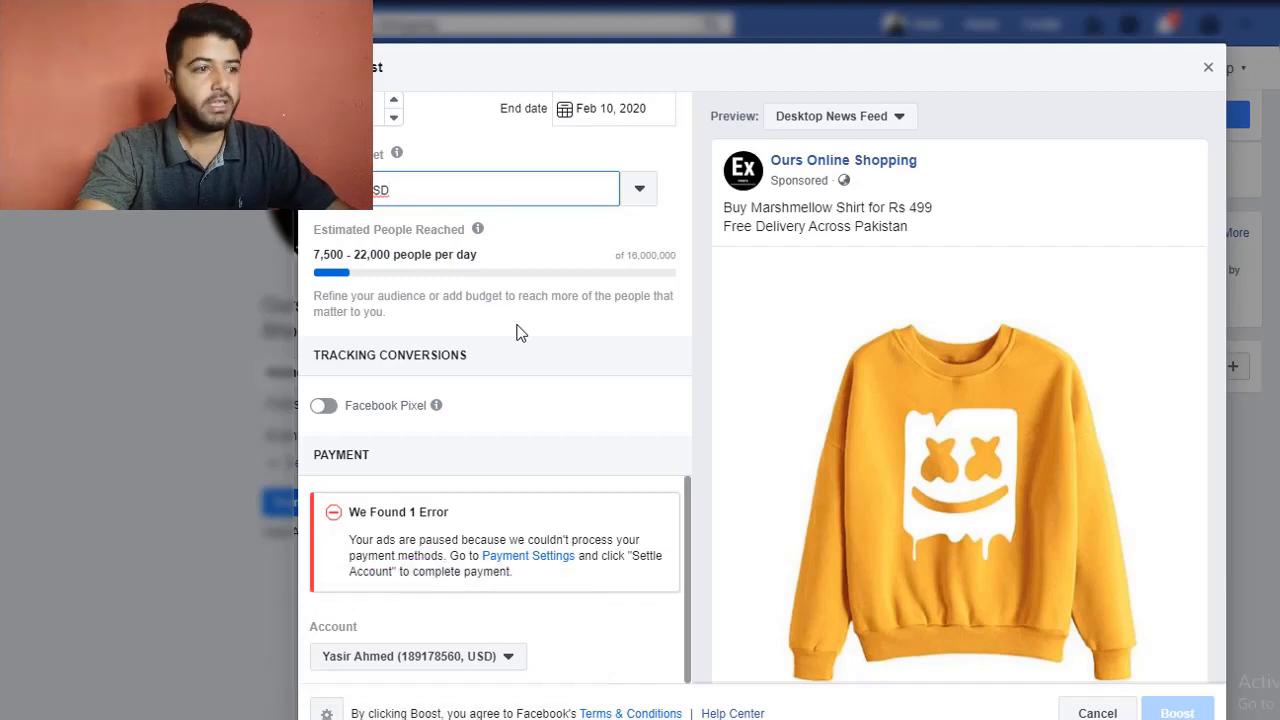
click(520, 330)
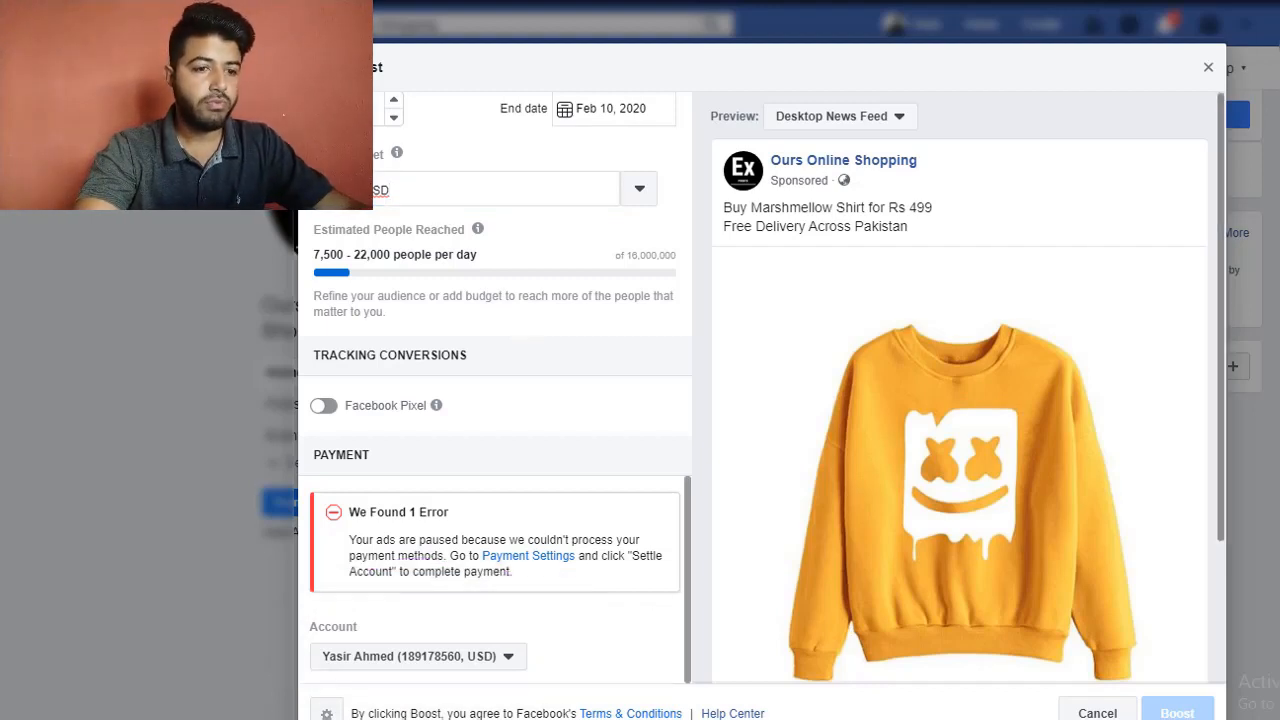
scroll(1137, 423, down, 3)
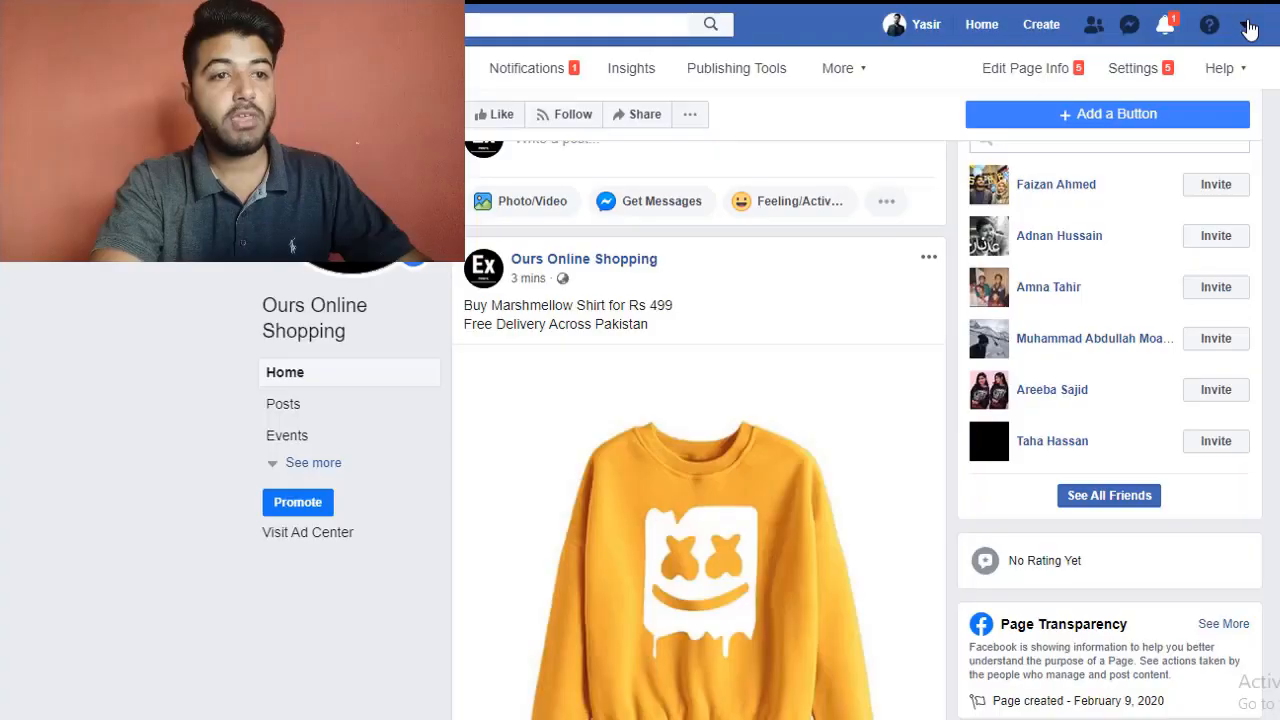
Step: Switch to Ads Manager, keep Brand awareness as the campaign objective and name, and proceed to the ad account setup
click(1247, 25)
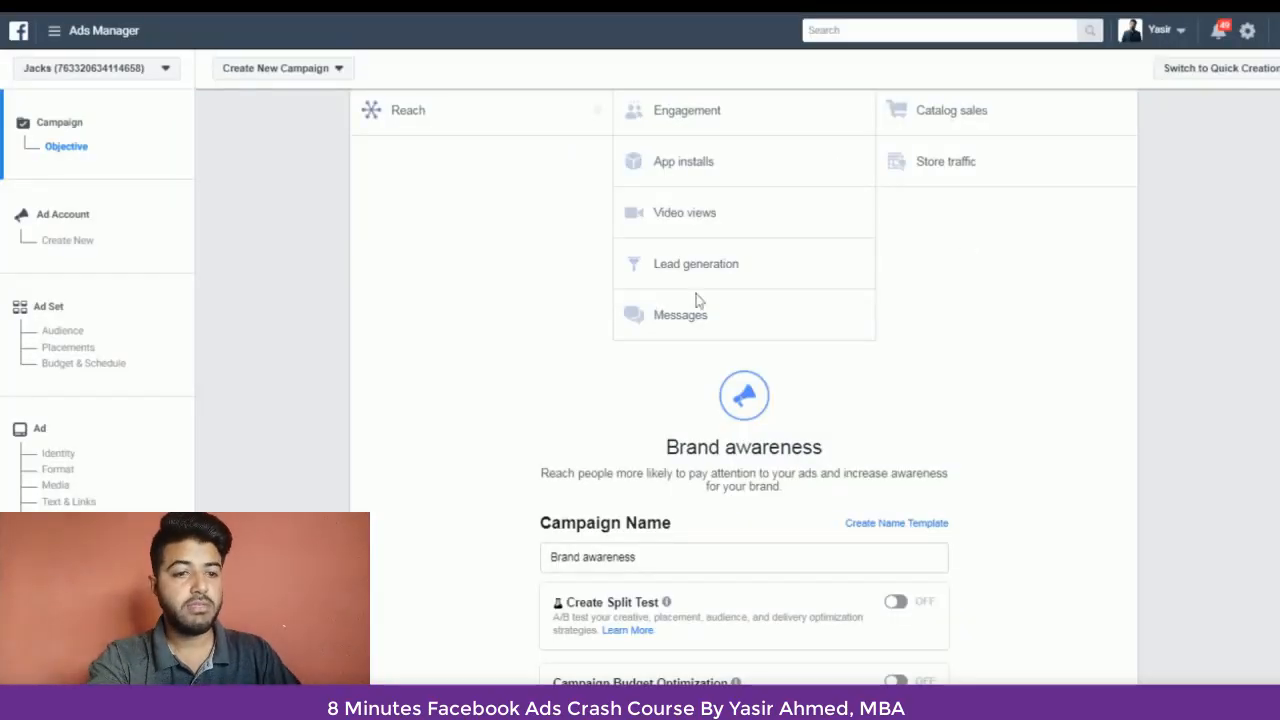
scroll(855, 413, up, 2)
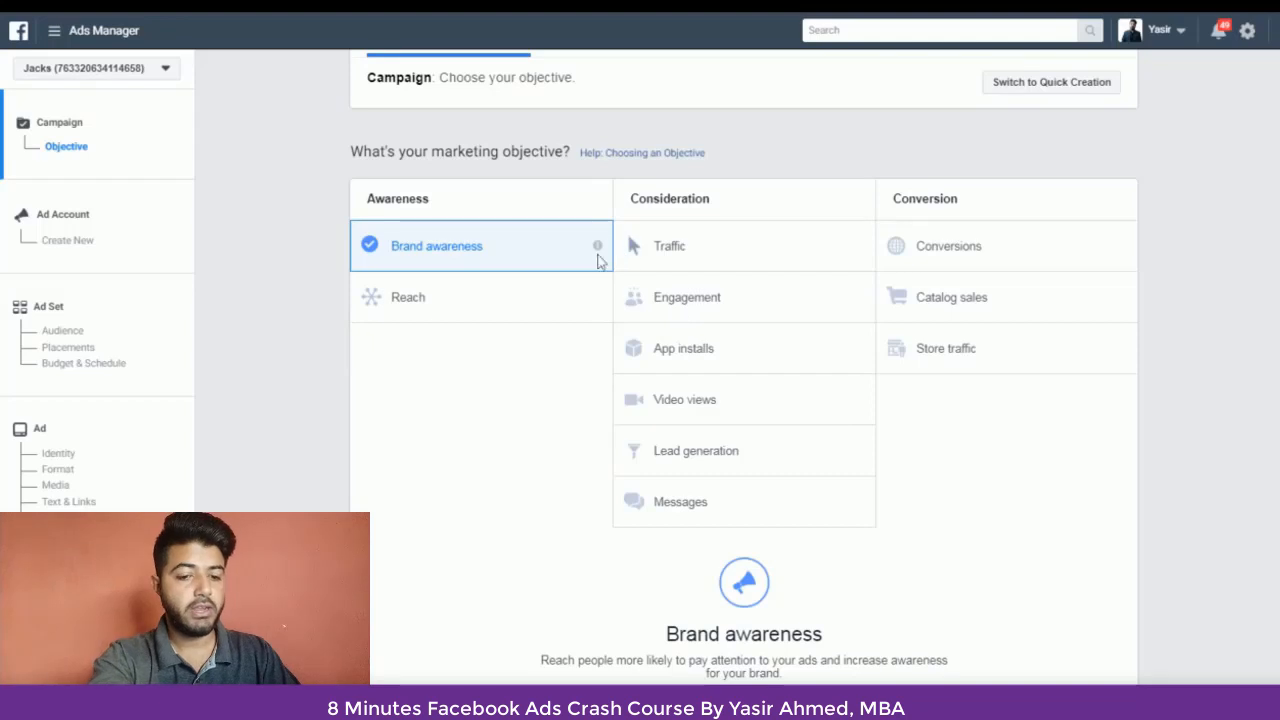
scroll(780, 382, down, 4)
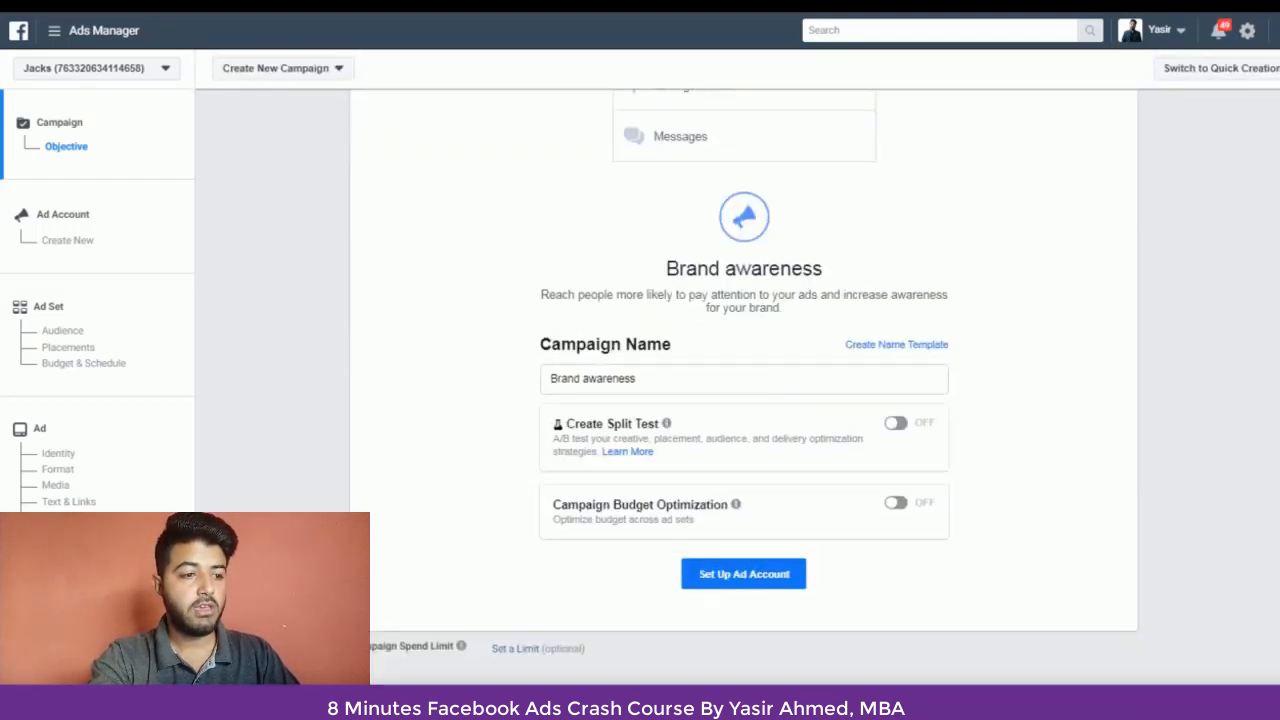
drag(637, 379, 557, 379)
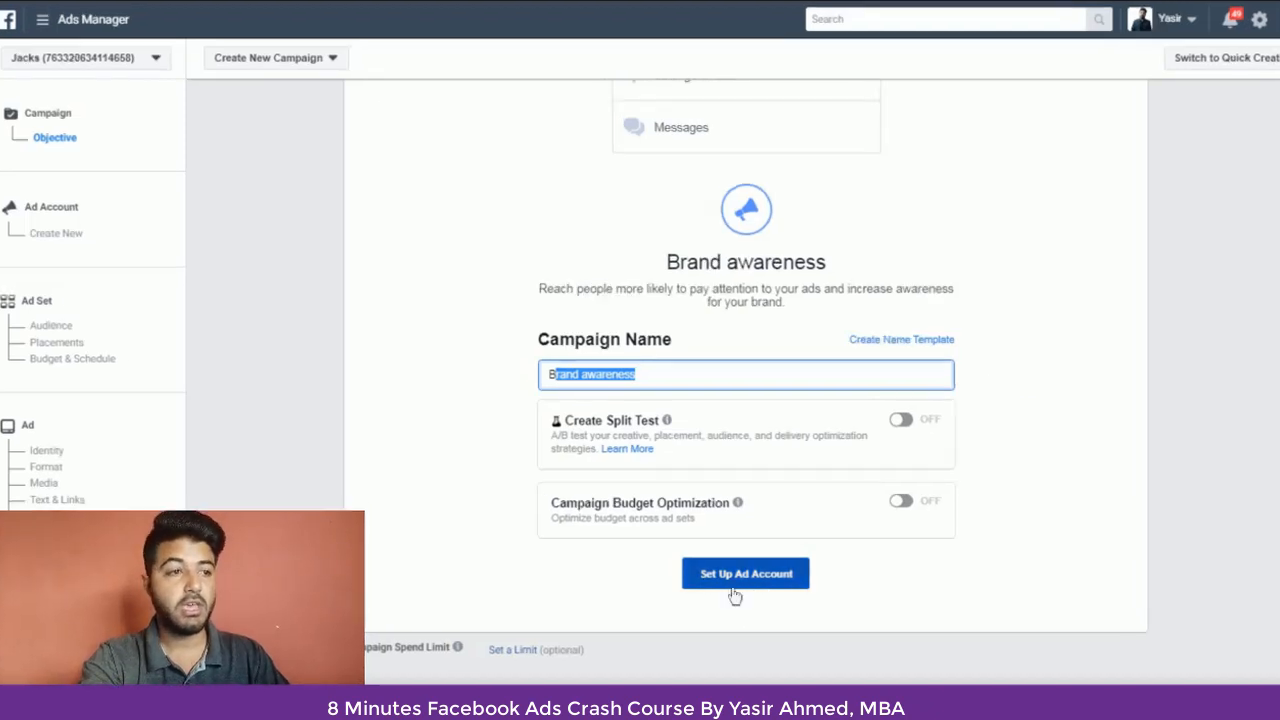
click(749, 583)
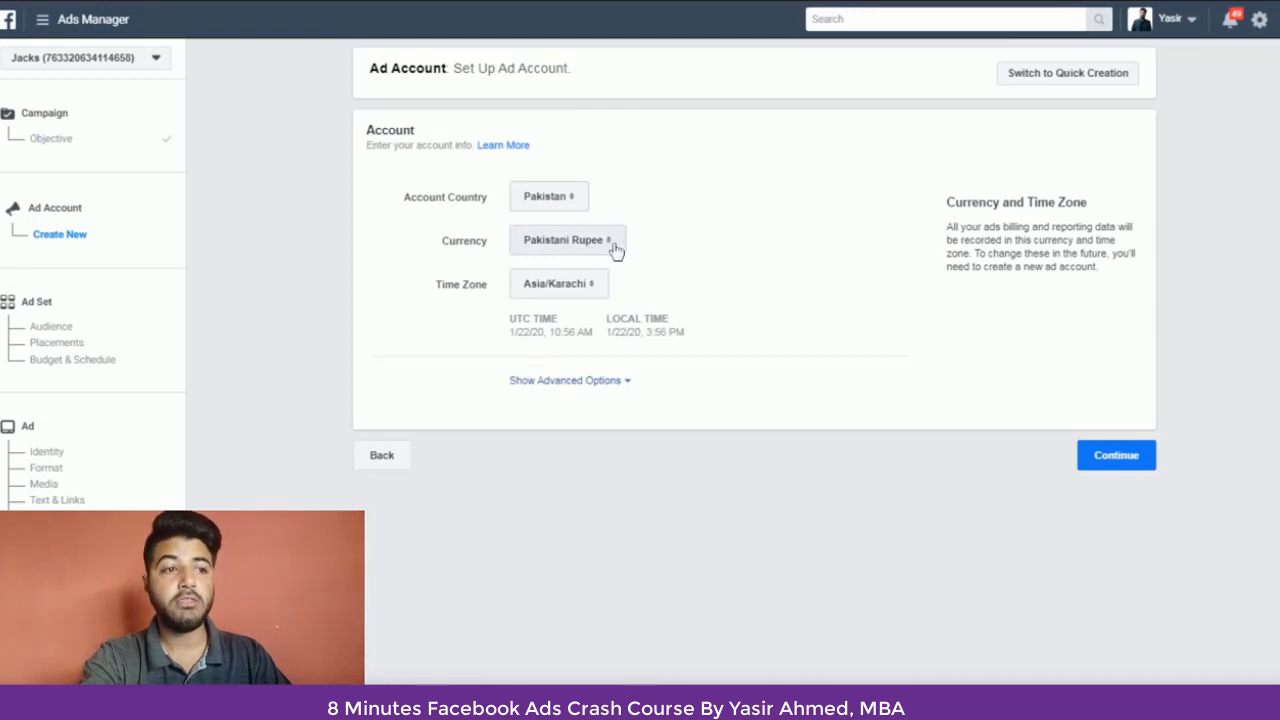
Step: Choose Pakistani Rupee as the ad account's currency
click(609, 251)
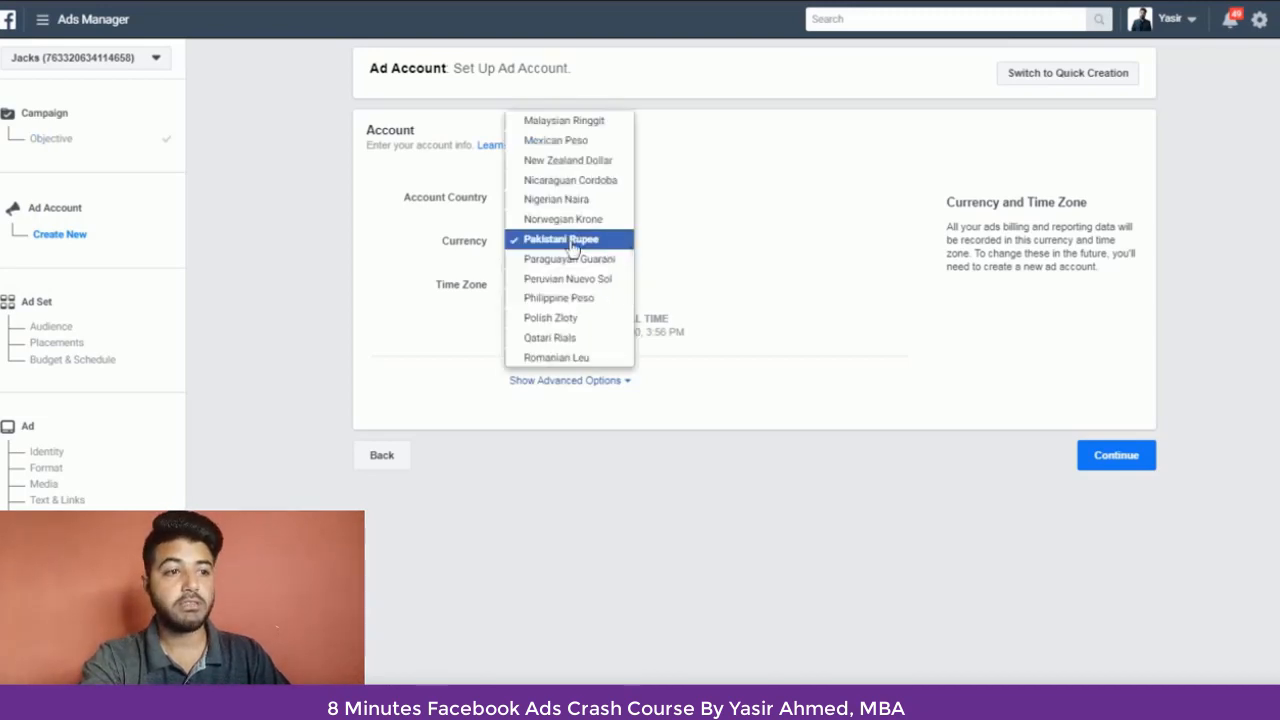
click(572, 248)
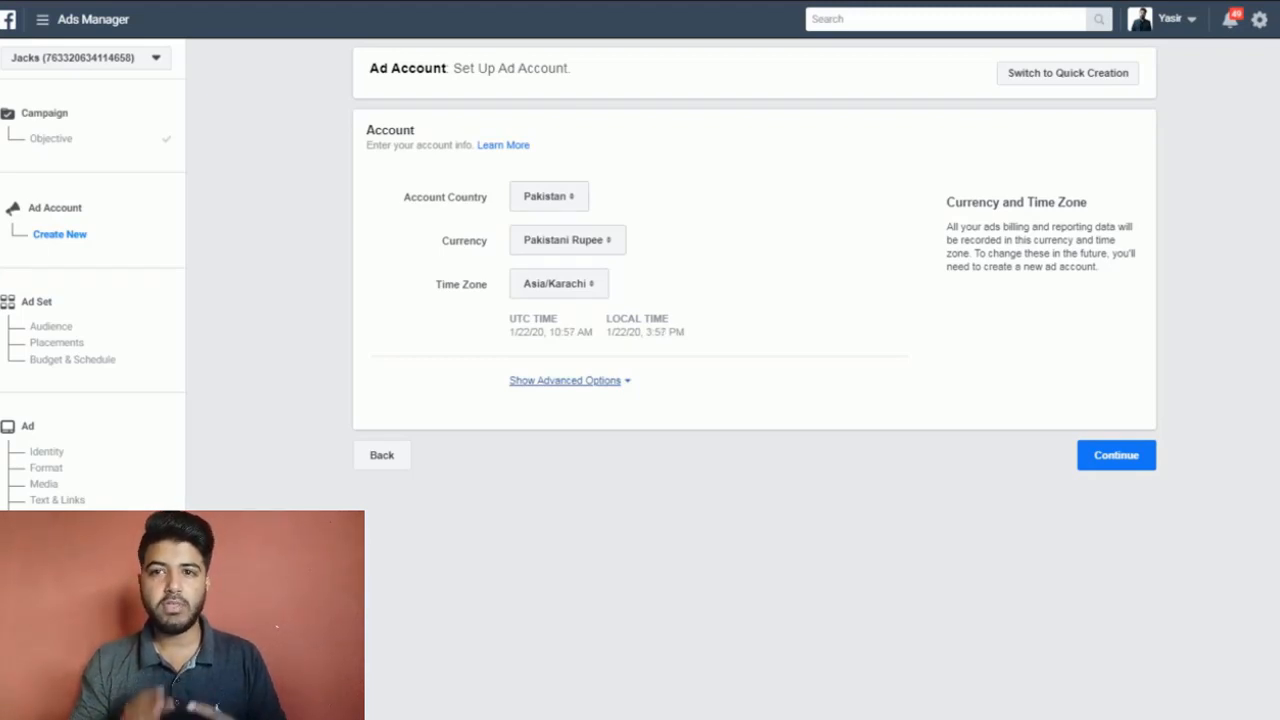
Step: Reveal the ad account name in the advanced options and choose Asia/Karachi as the time zone
click(624, 382)
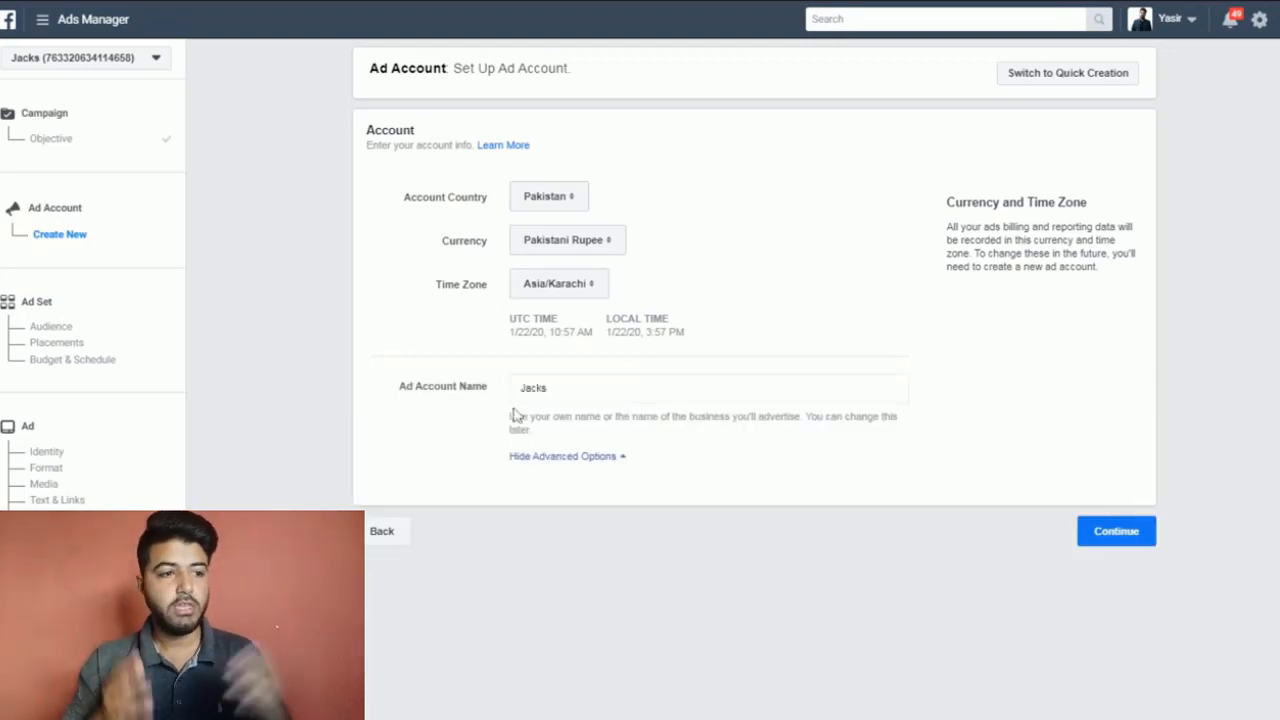
drag(552, 388, 468, 396)
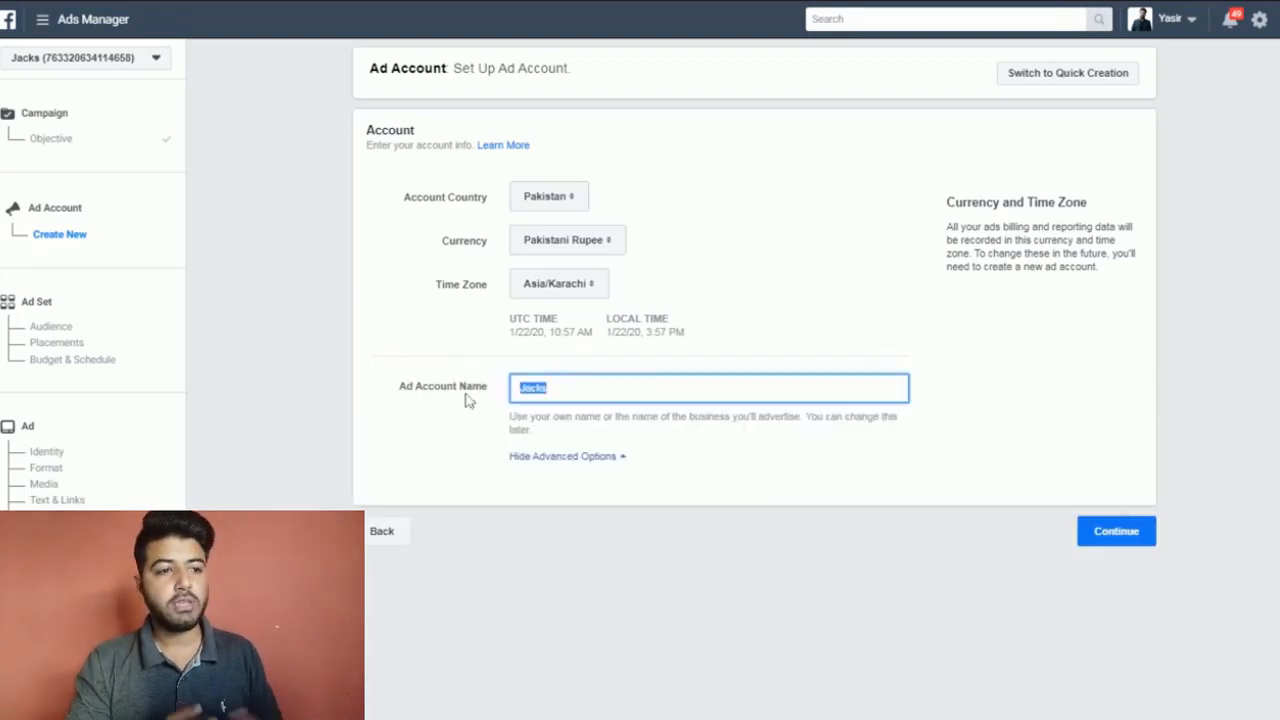
click(556, 284)
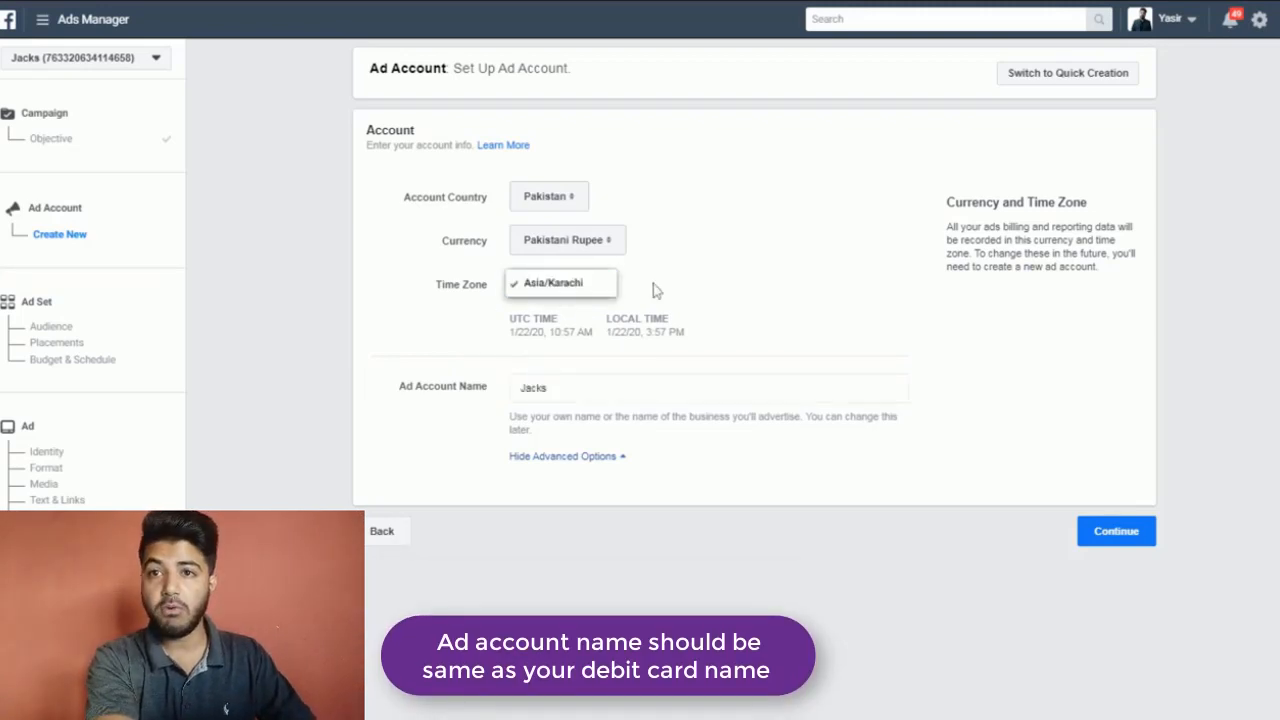
click(566, 287)
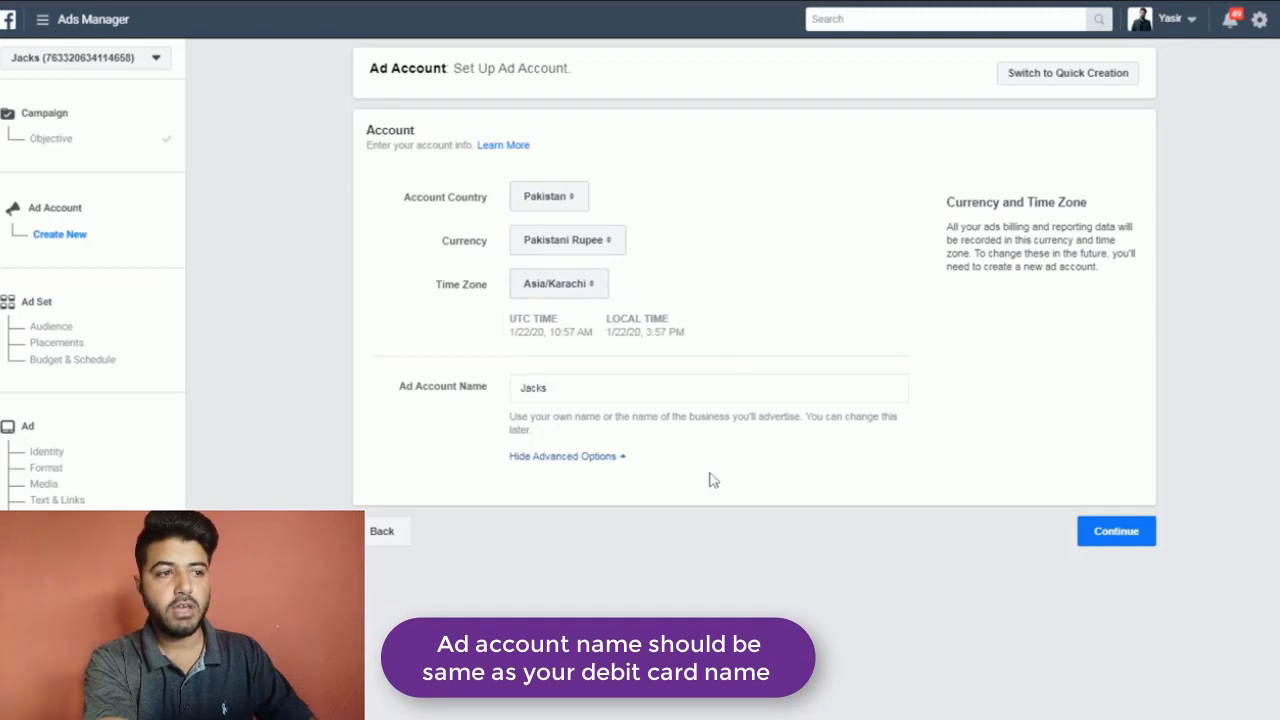
drag(395, 392, 488, 389)
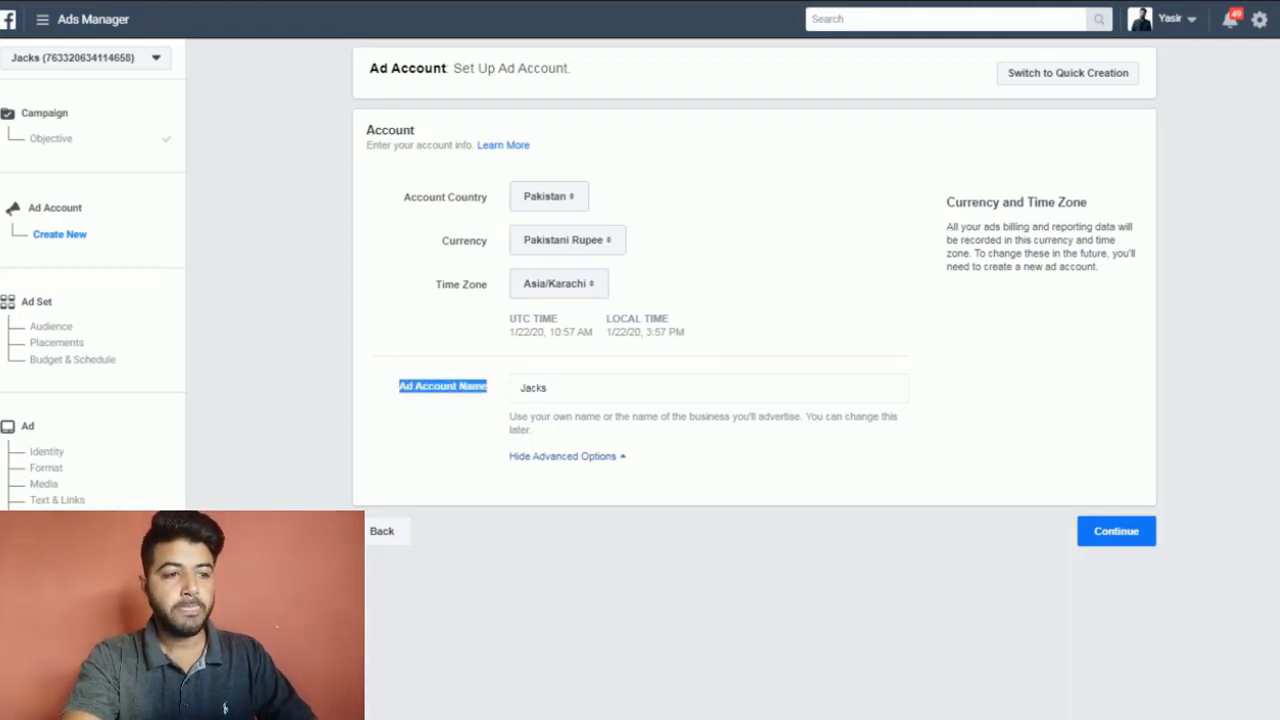
click(480, 388)
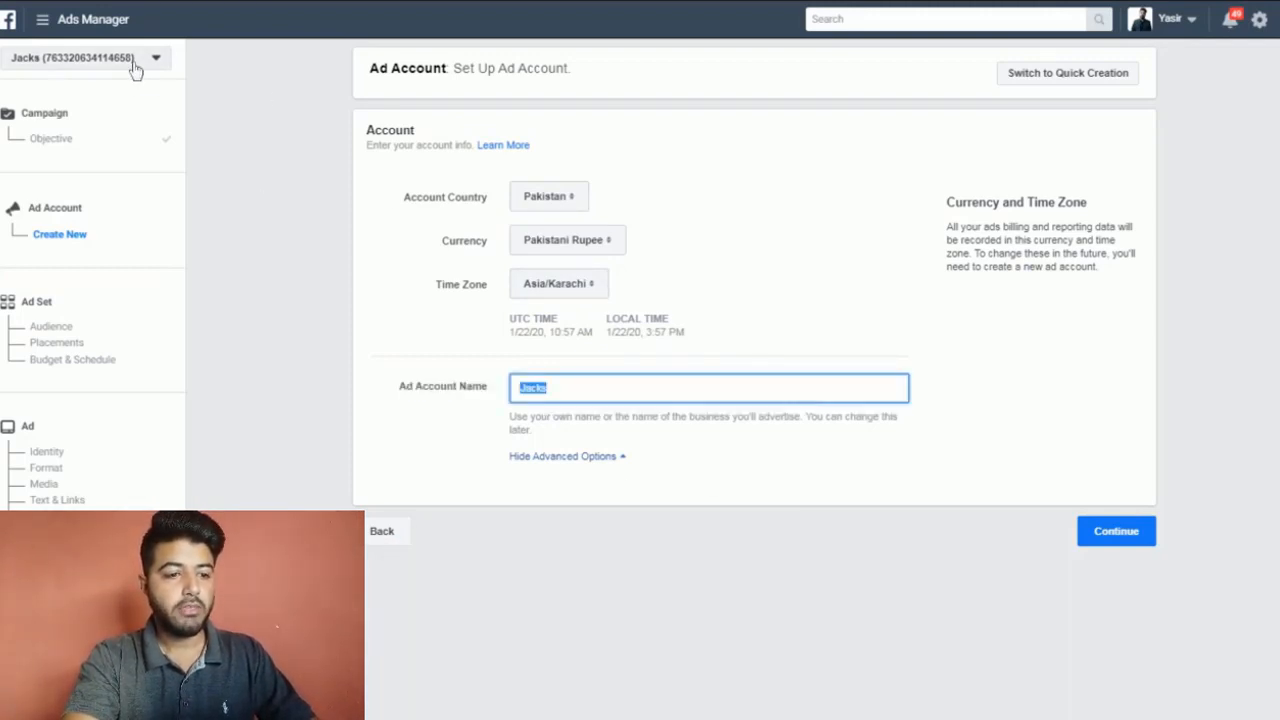